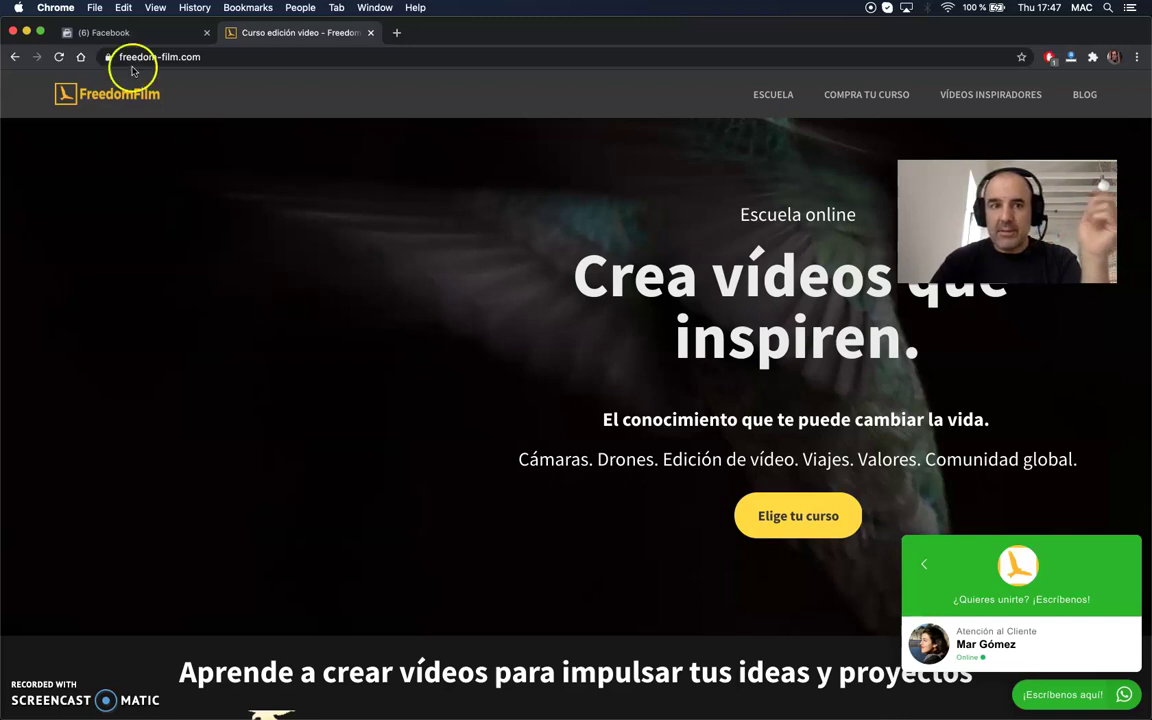
Switch to the Facebook tab showing the FREEDOMFILMSCHOOL pixel overview in Events Manager
left_click(128, 32)
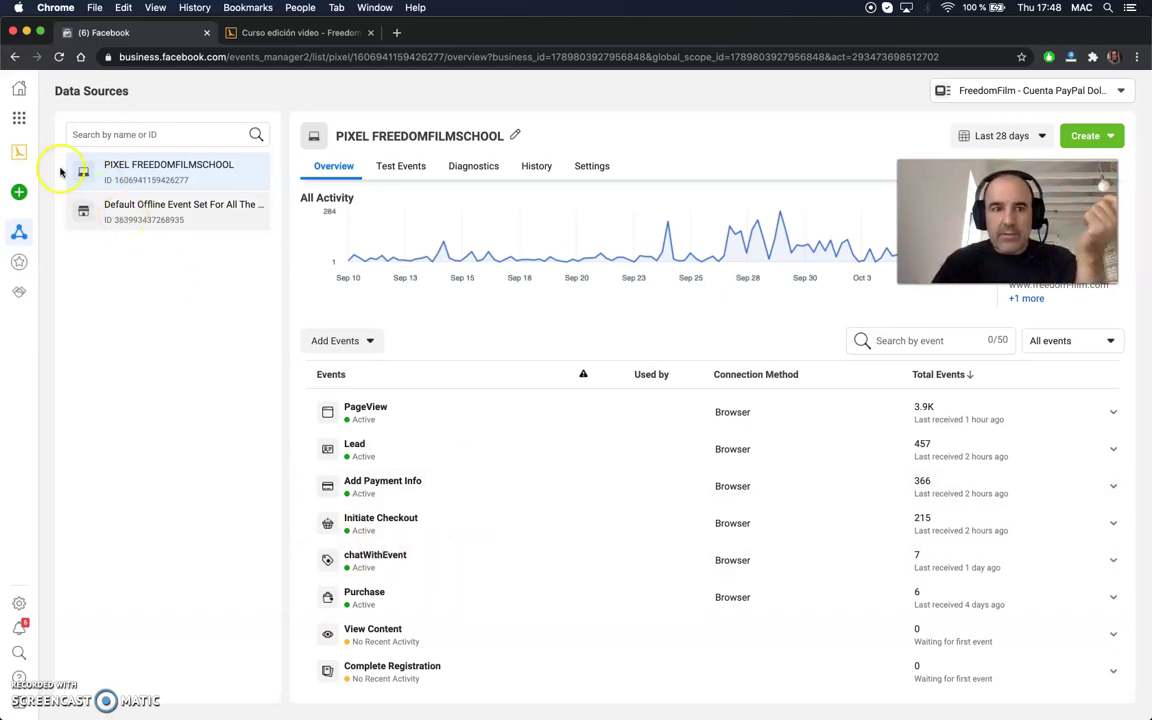
Reload Events Manager from the Business Tools menu, then return to the FreedomFilm homepage tab
left_click(19, 118)
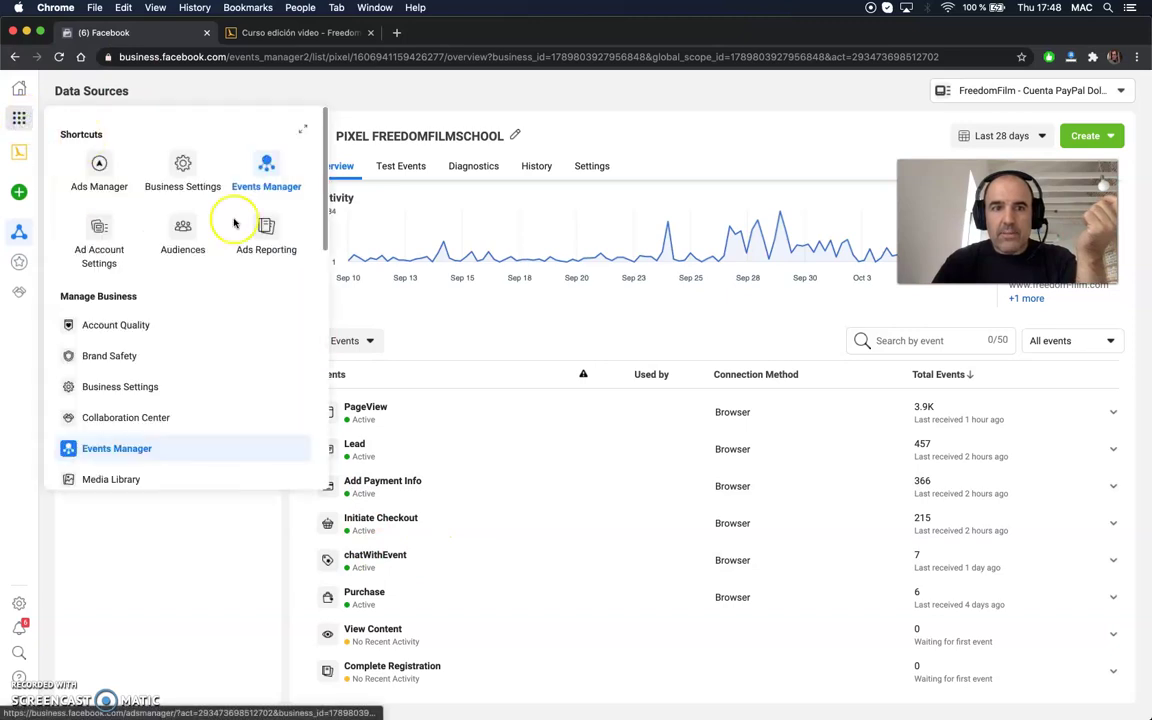
left_click(266, 168)
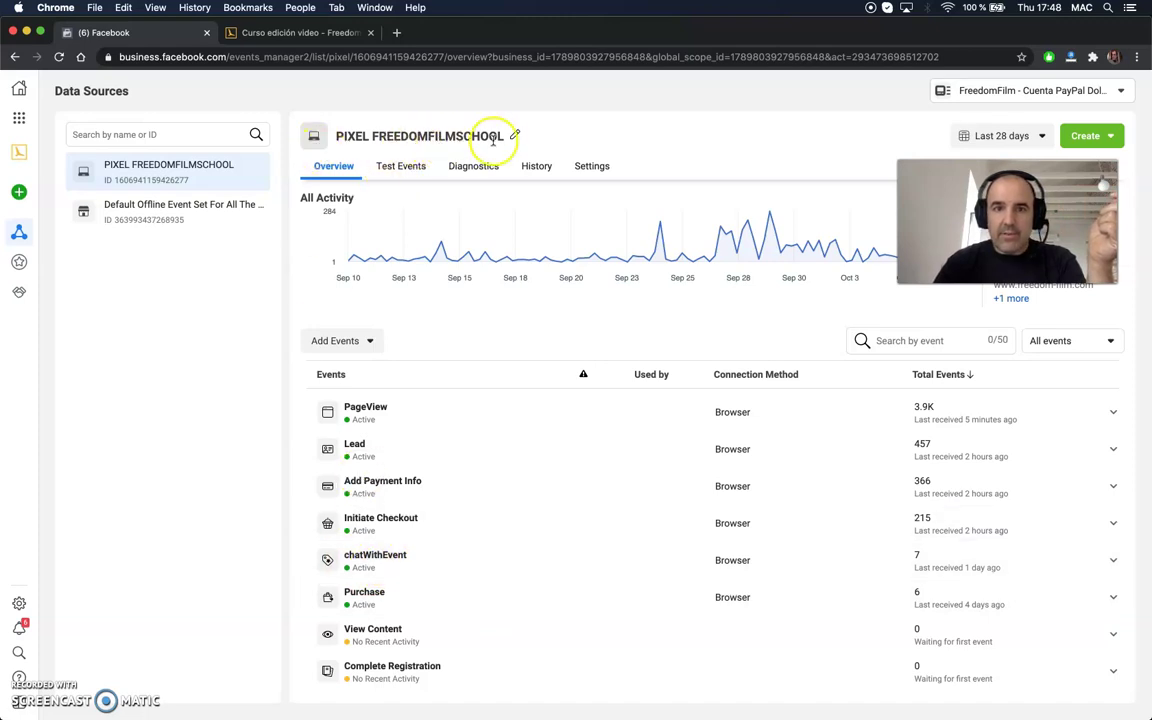
left_click(303, 33)
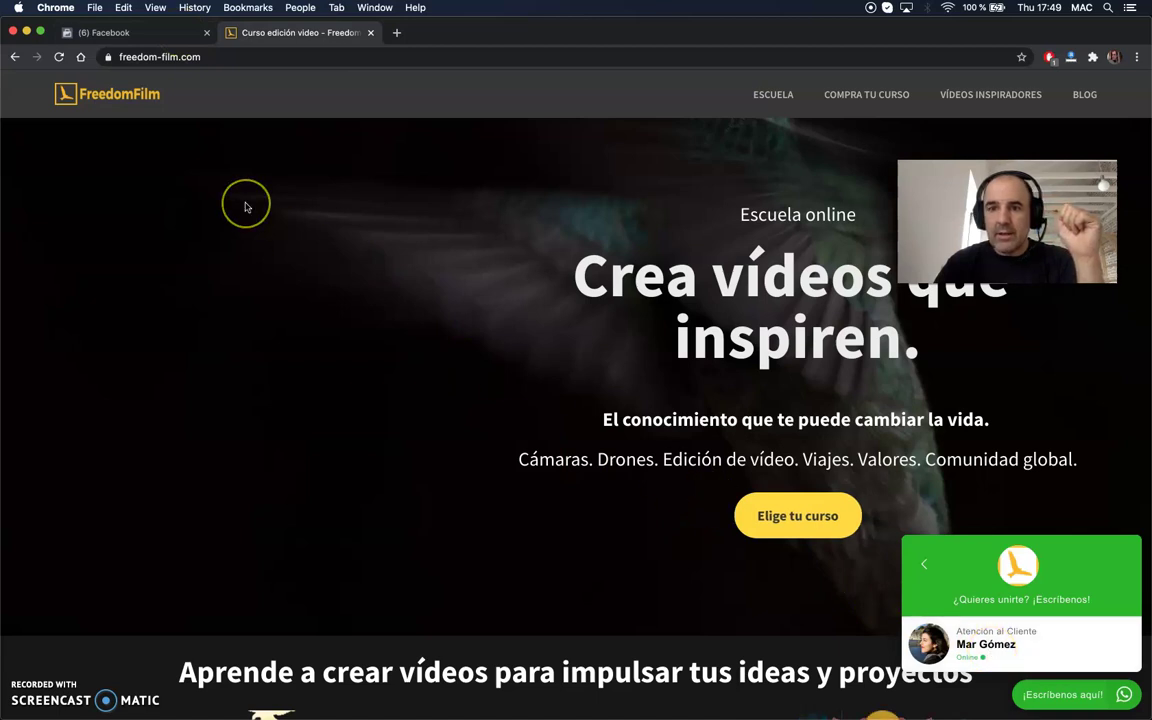
Return to the Facebook tab, where chatWithEvent is listed as active with 7 events
left_click(93, 31)
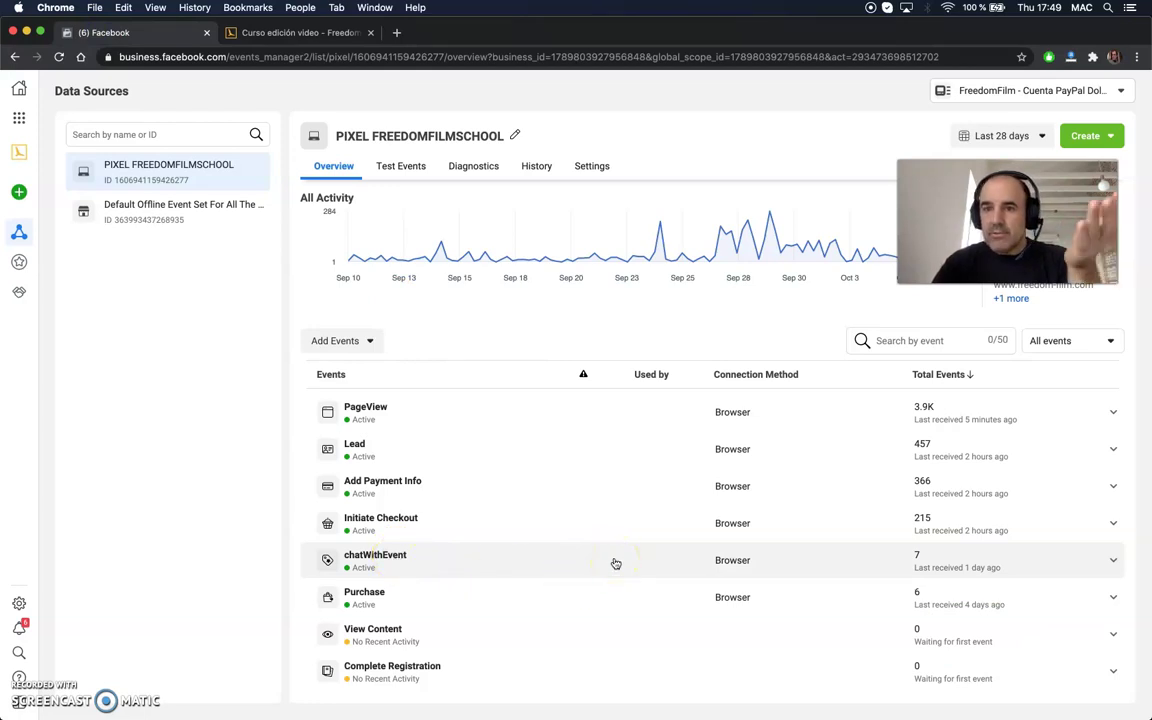
Expand the chatWithEvent row in the FREEDOMFILMSCHOOL pixel's events list
mouse_move(884, 254)
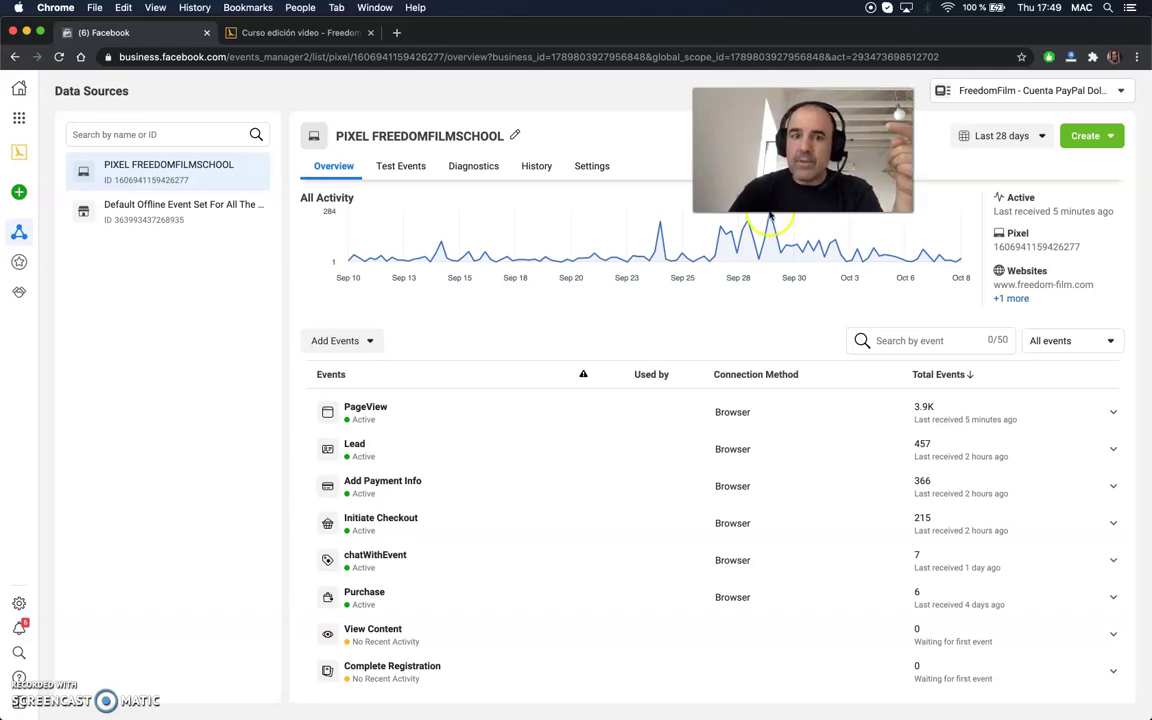
left_click(402, 564)
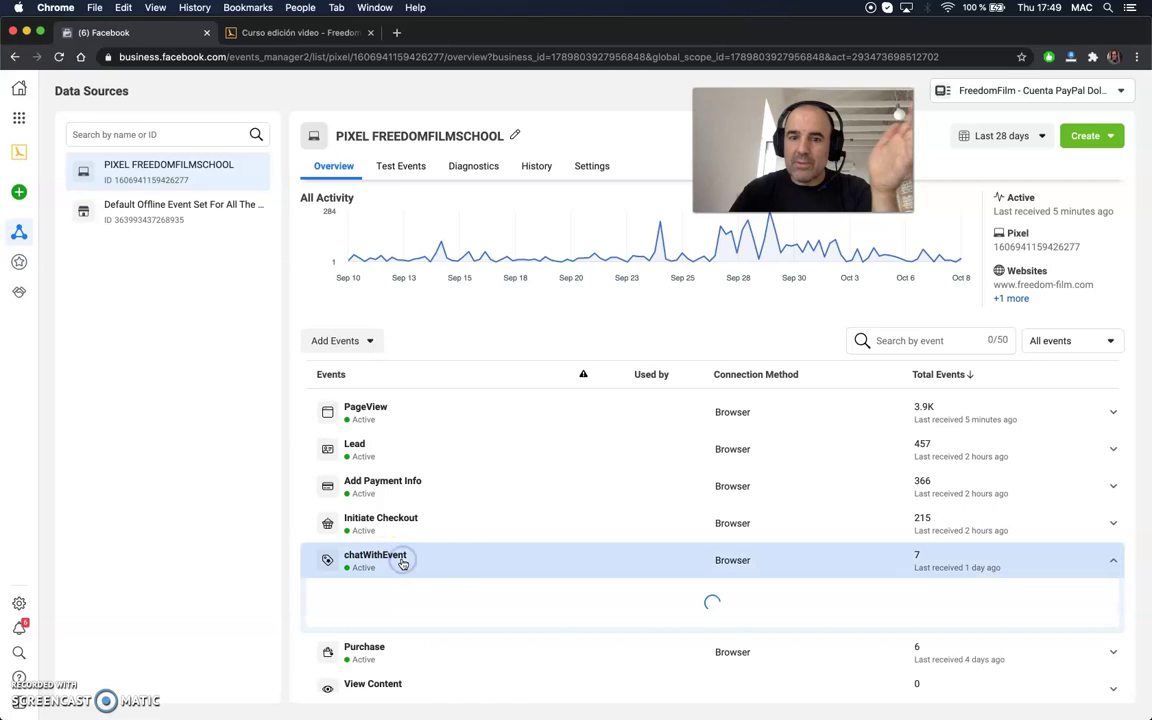
Open View Details under chatWithEvent to load its Recent Activities
scroll(402, 564, "down", 3)
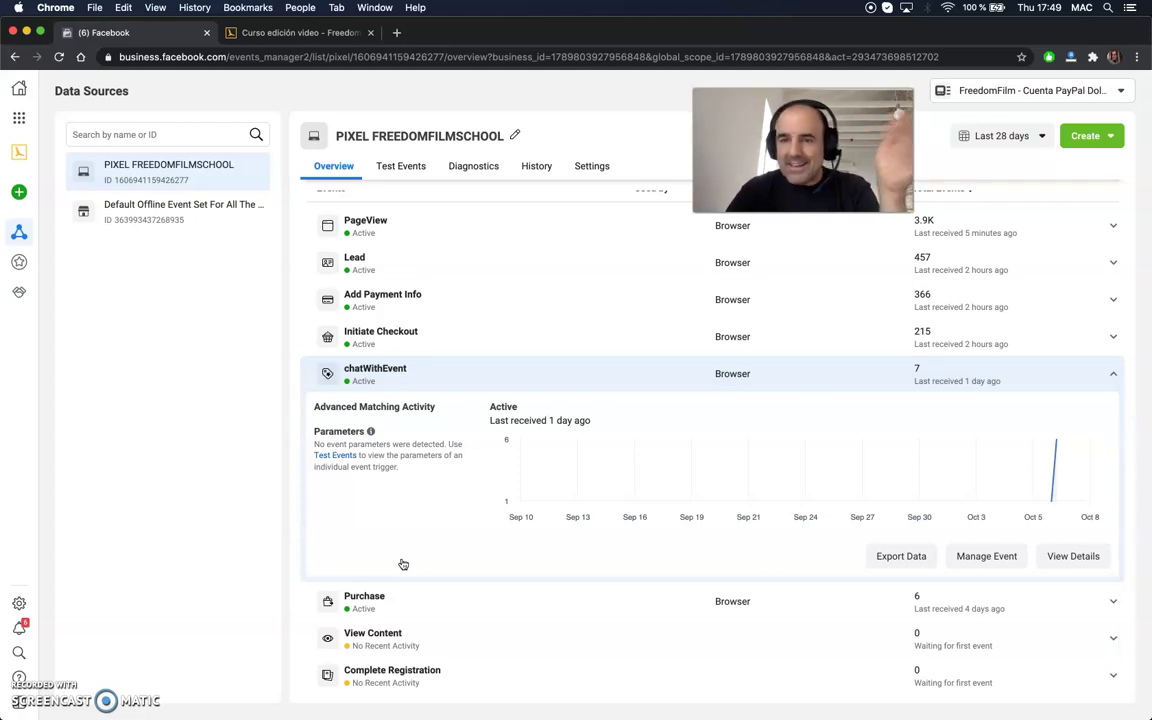
left_click(1074, 560)
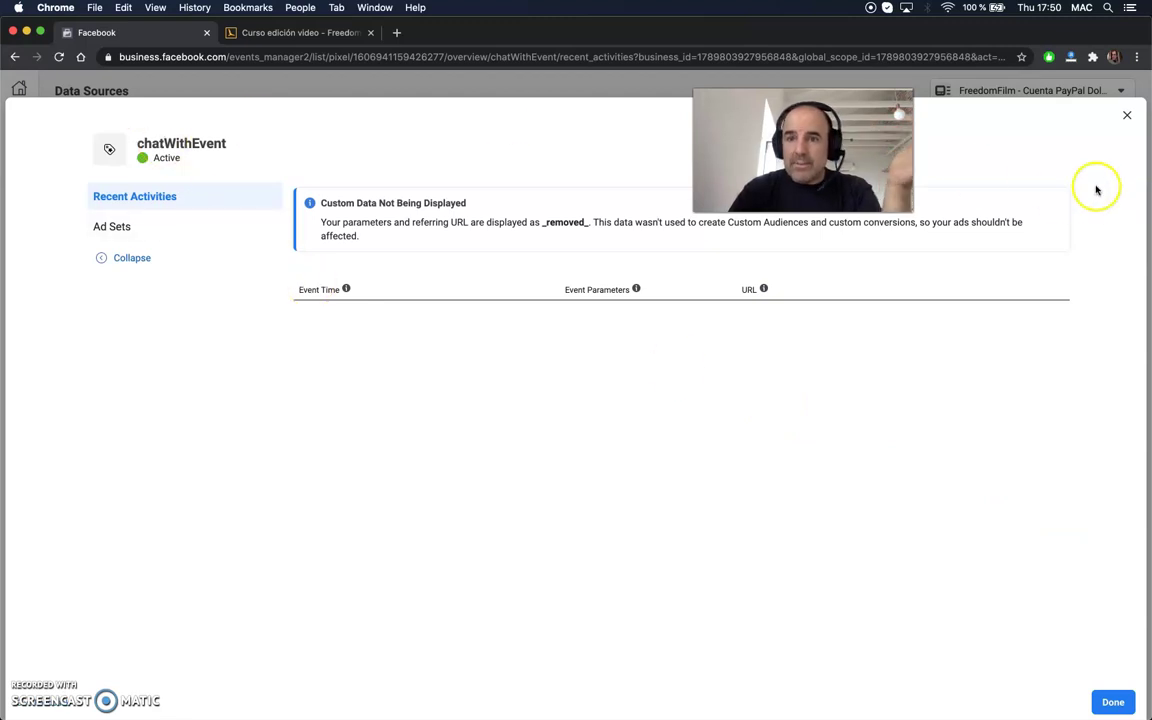
Close the chatWithEvent Recent Activities dialog, return to the FreedomFilm tab, and start a new tab
left_click(1128, 116)
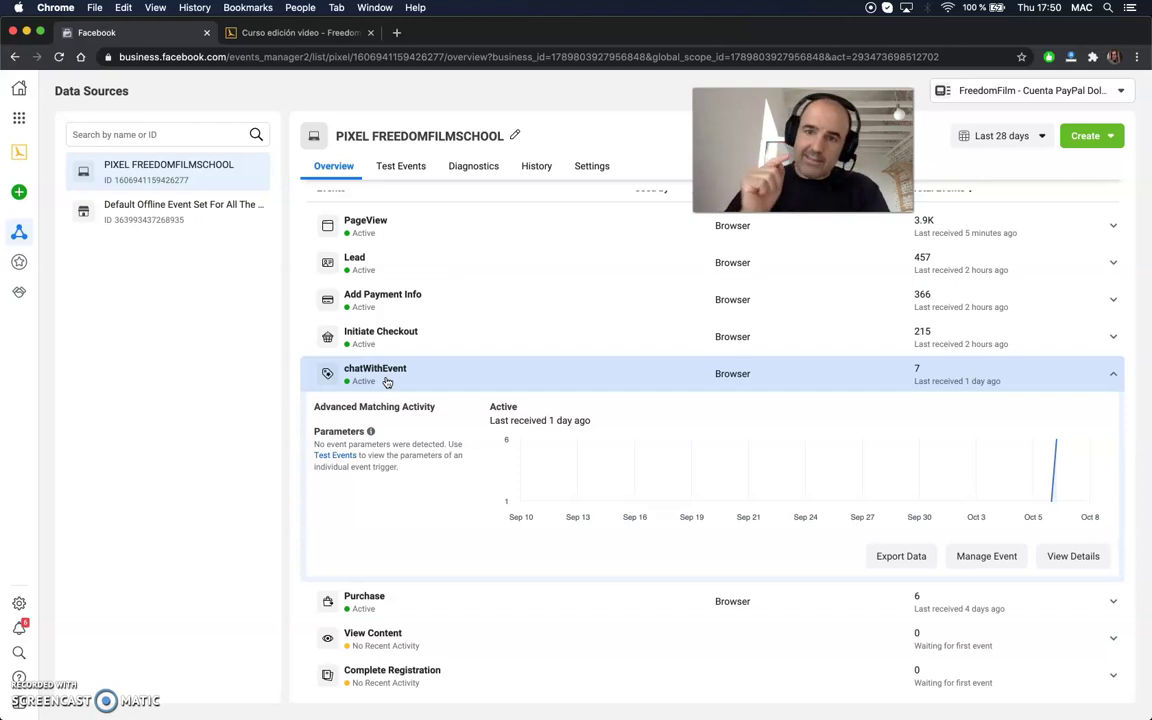
left_click(307, 279)
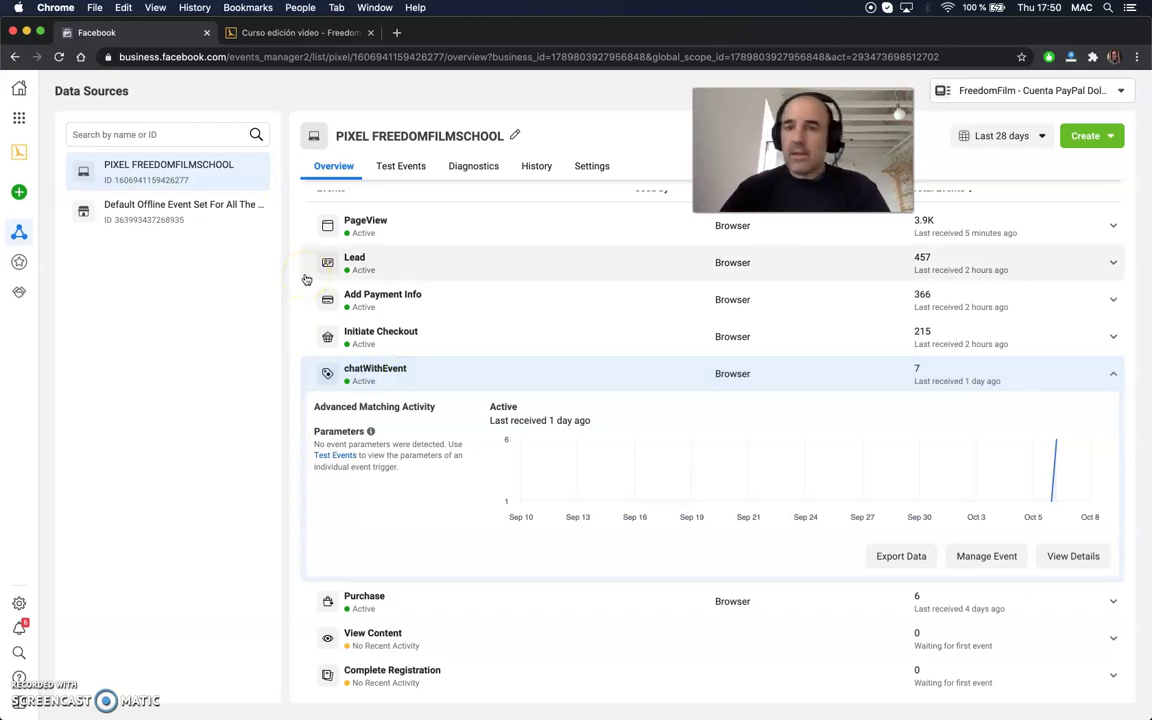
left_click(302, 33)
left_click(396, 32)
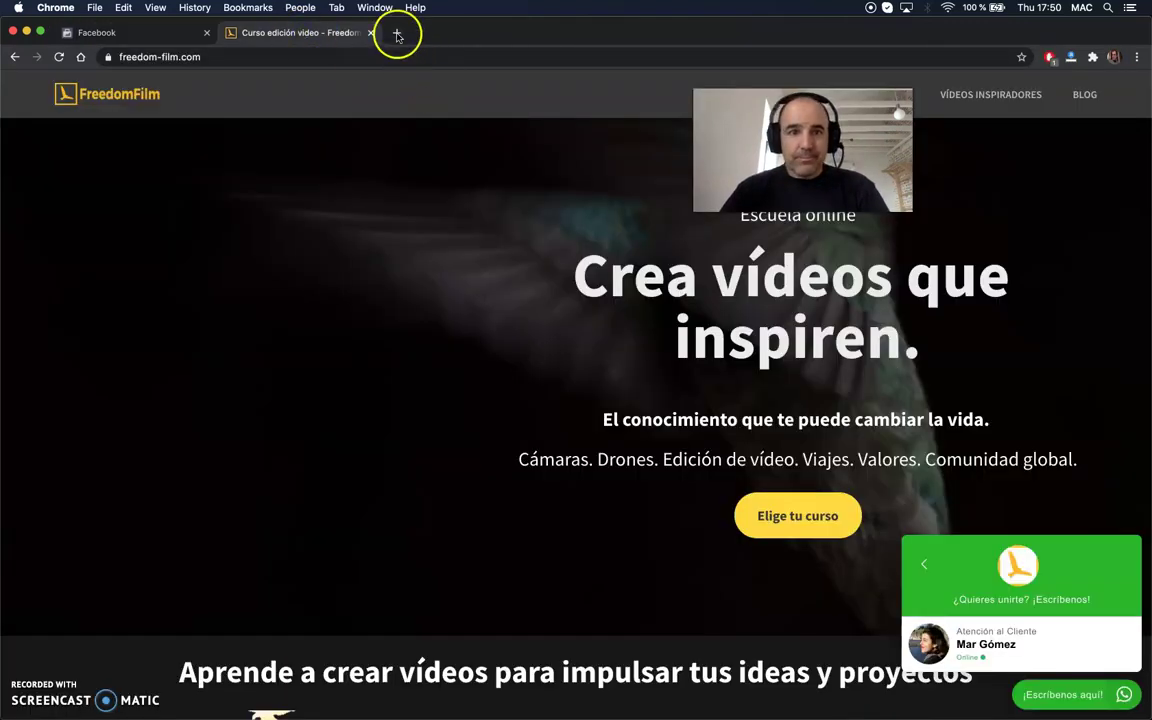
Load the ToChat.be services site and bring up saved logins for the Email field
type("services.tochat.be")
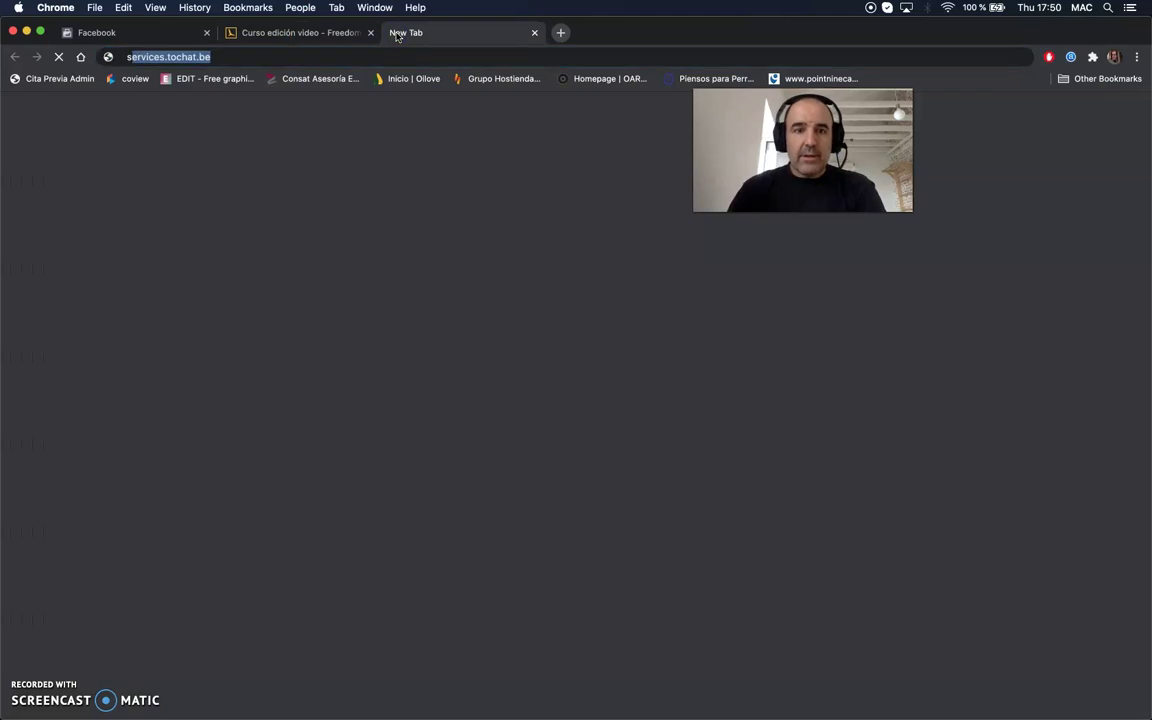
key("Return")
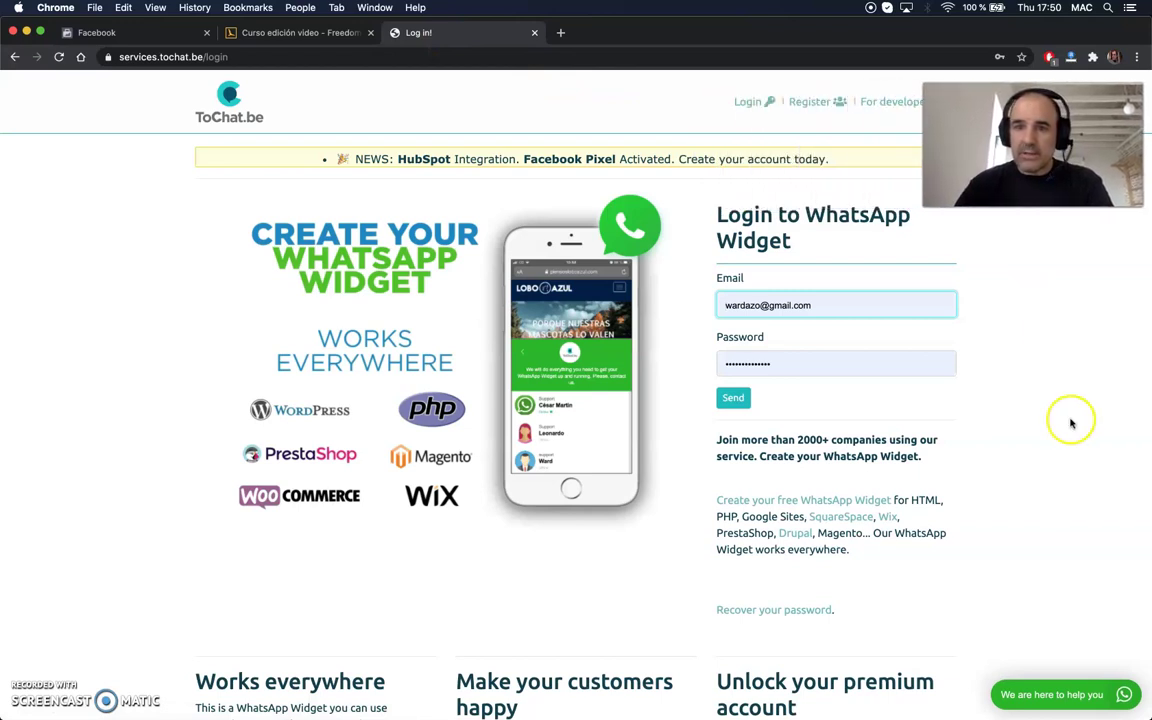
left_click(878, 305)
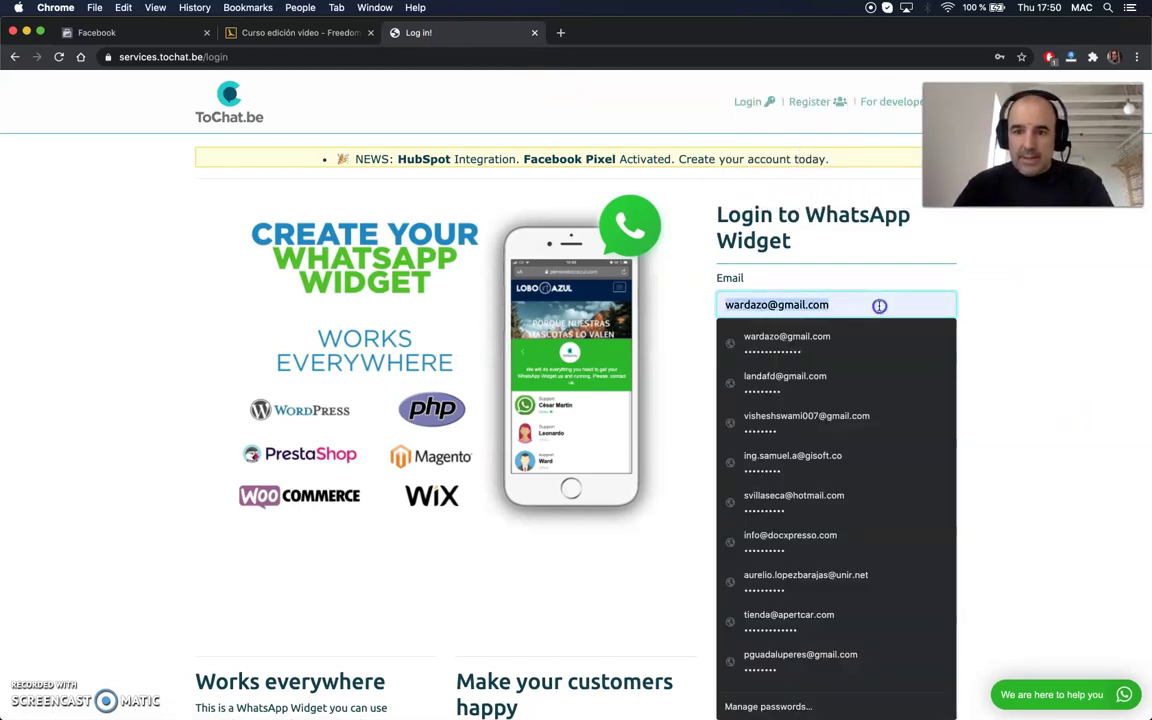
Choose the saved account to fill email and password, then submit the form to sign in
scroll(872, 496, "down", 1)
scroll(872, 496, "down", 5)
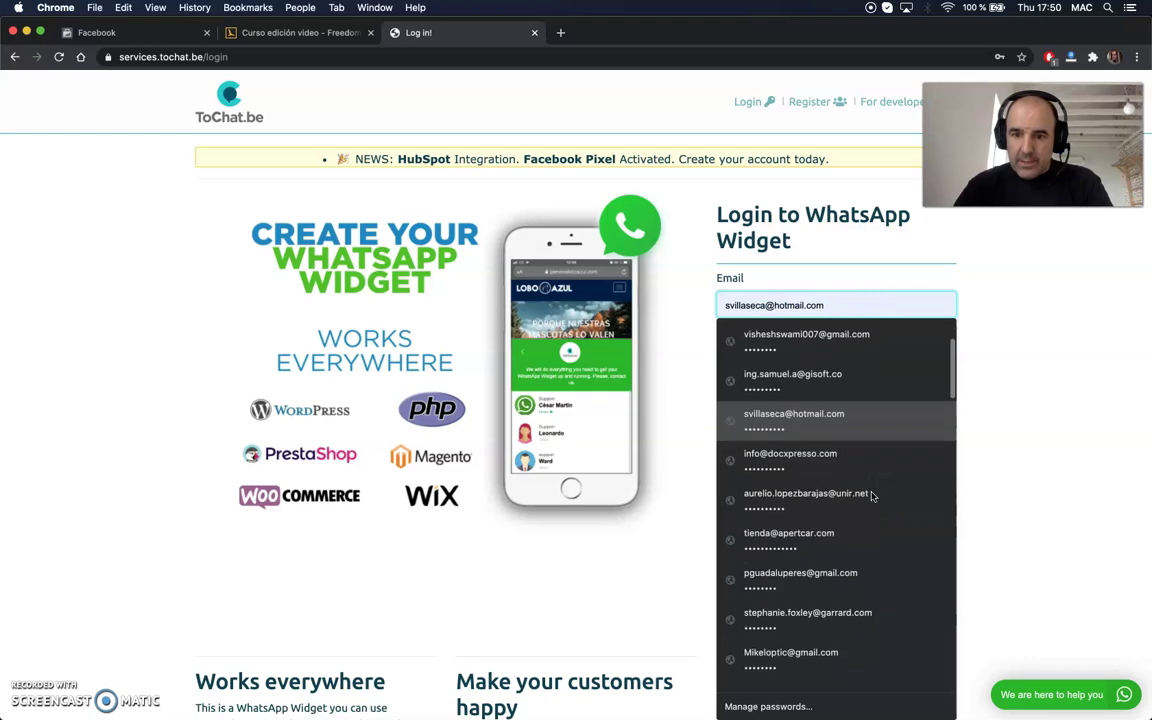
scroll(872, 496, "down", 3)
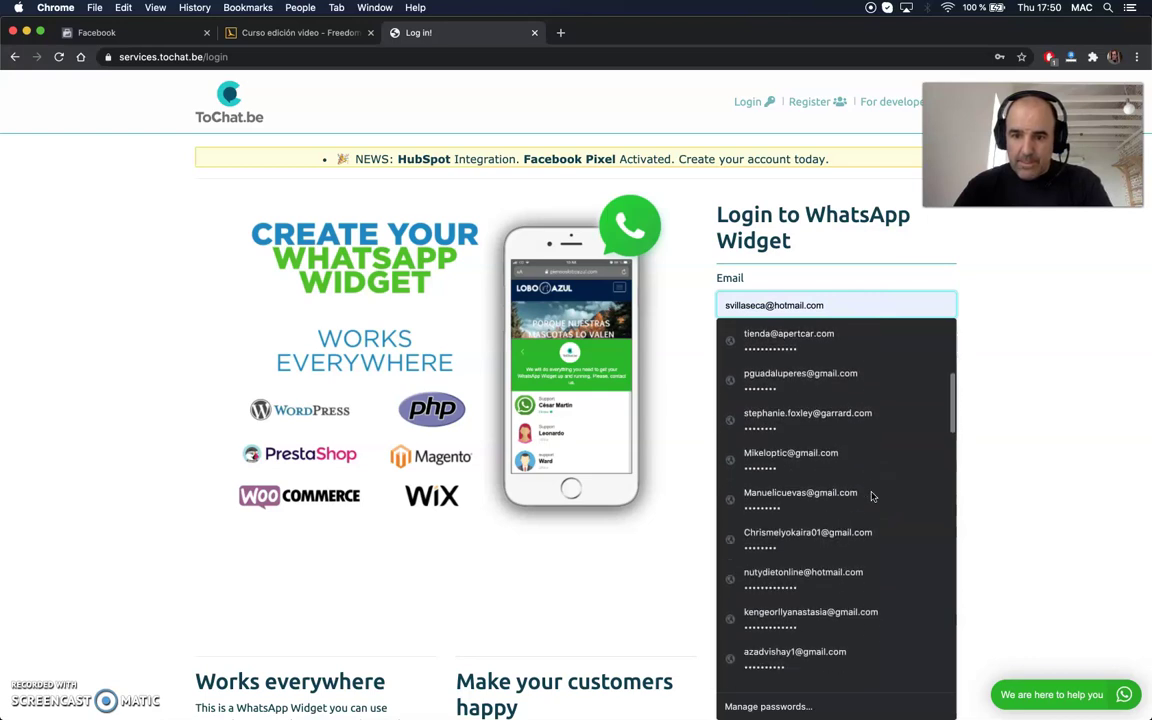
scroll(872, 496, "down", 3)
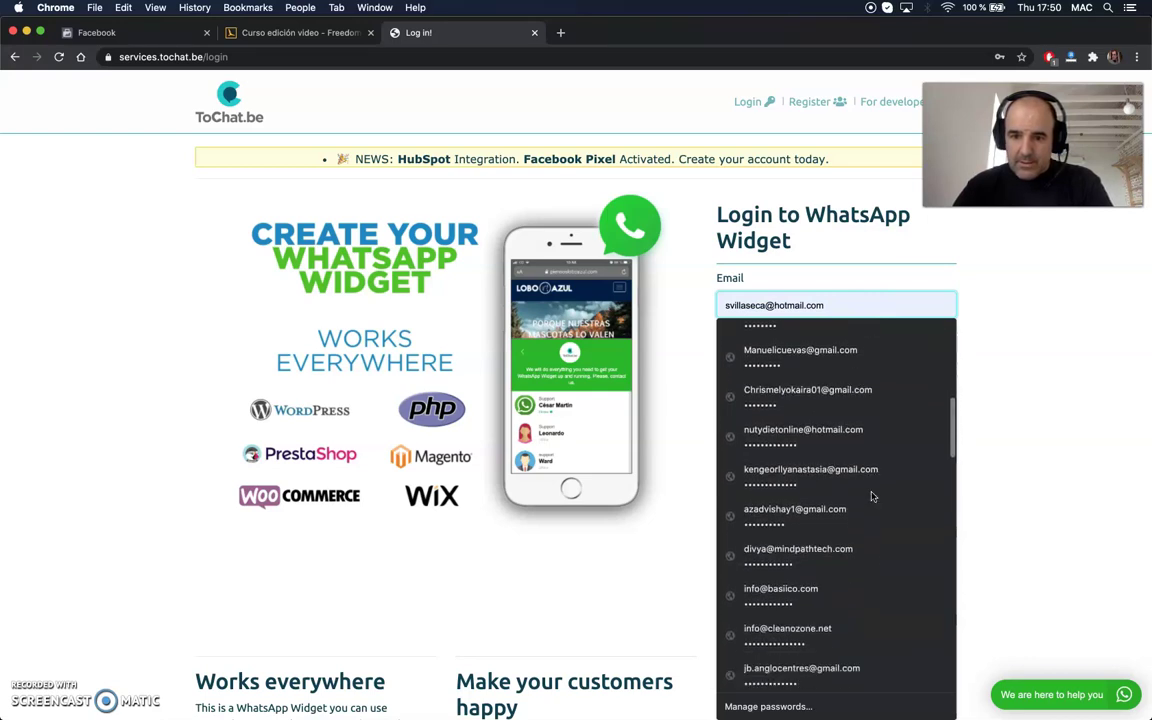
scroll(872, 496, "down", 4)
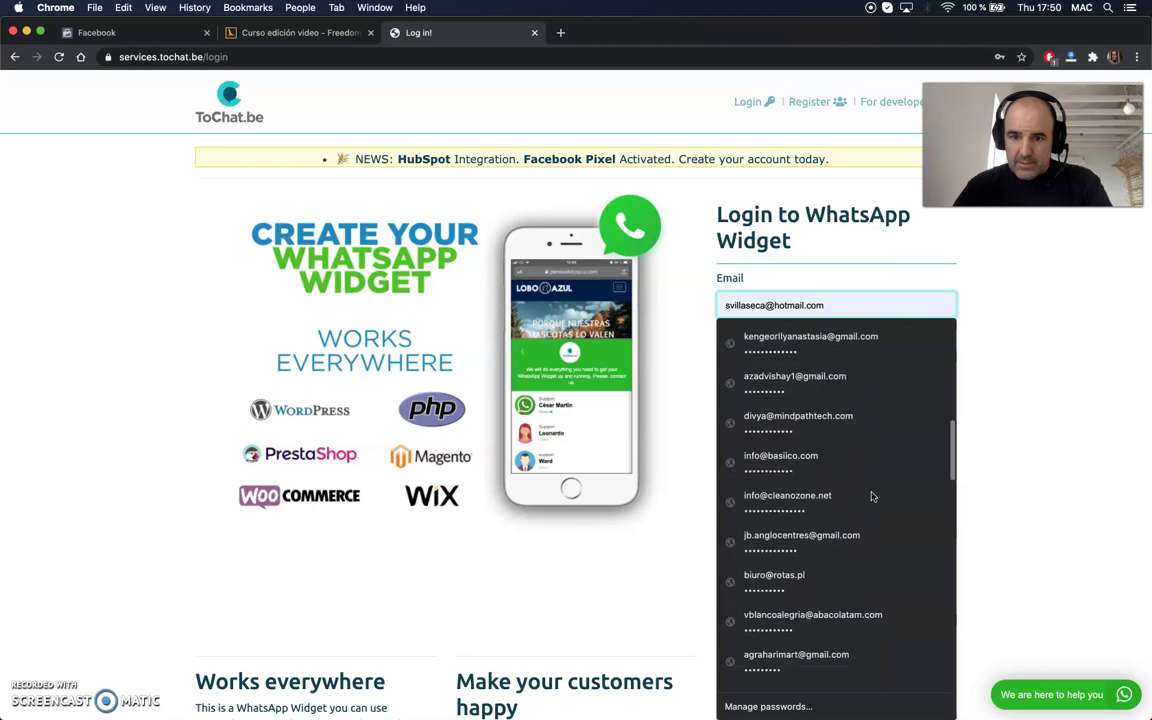
scroll(872, 496, "down", 4)
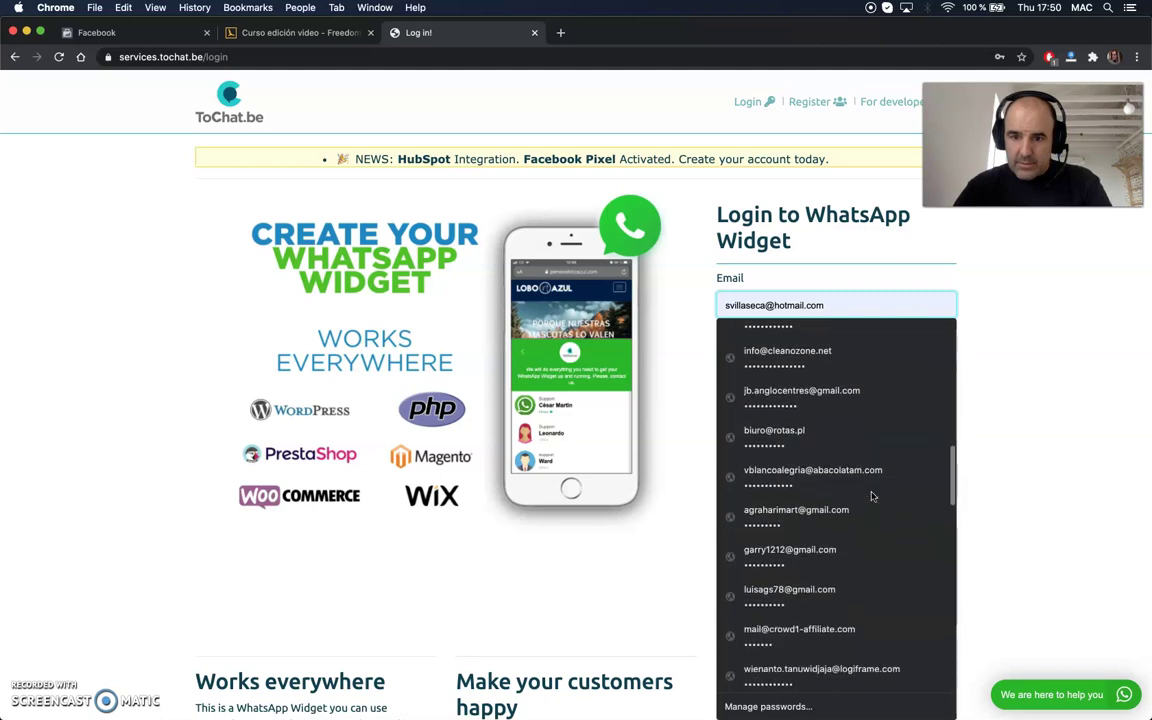
scroll(872, 496, "down", 3)
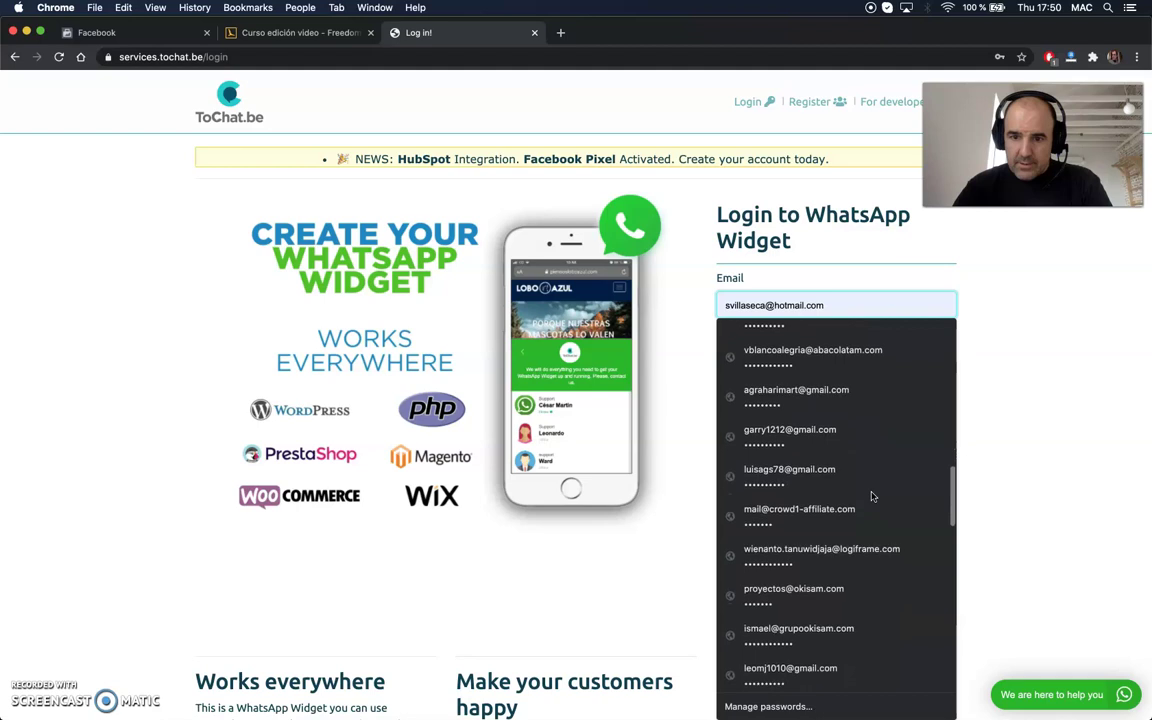
scroll(871, 496, "down", 3)
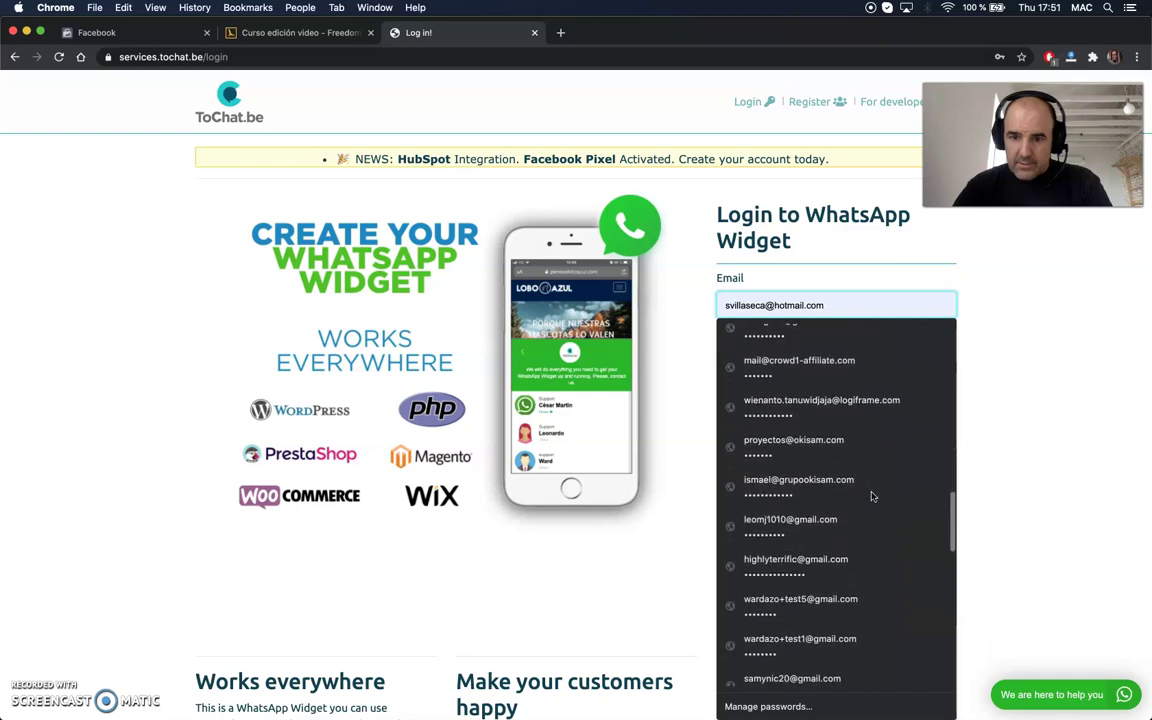
scroll(871, 496, "down", 2)
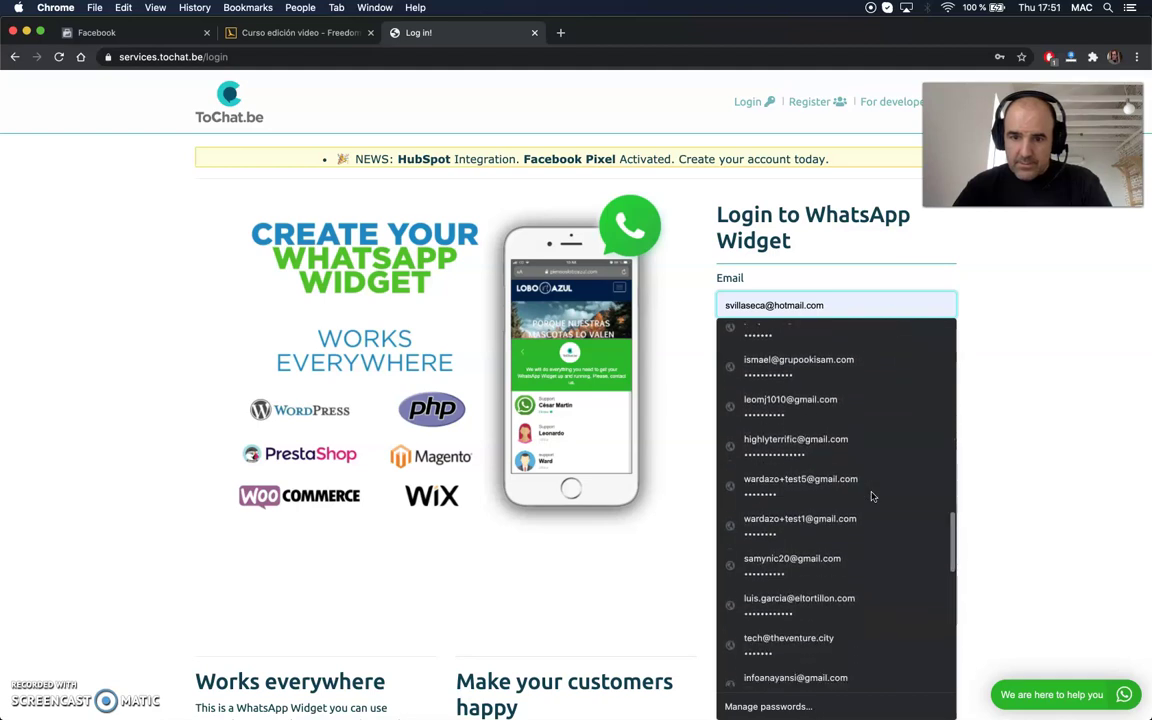
scroll(871, 496, "down", 4)
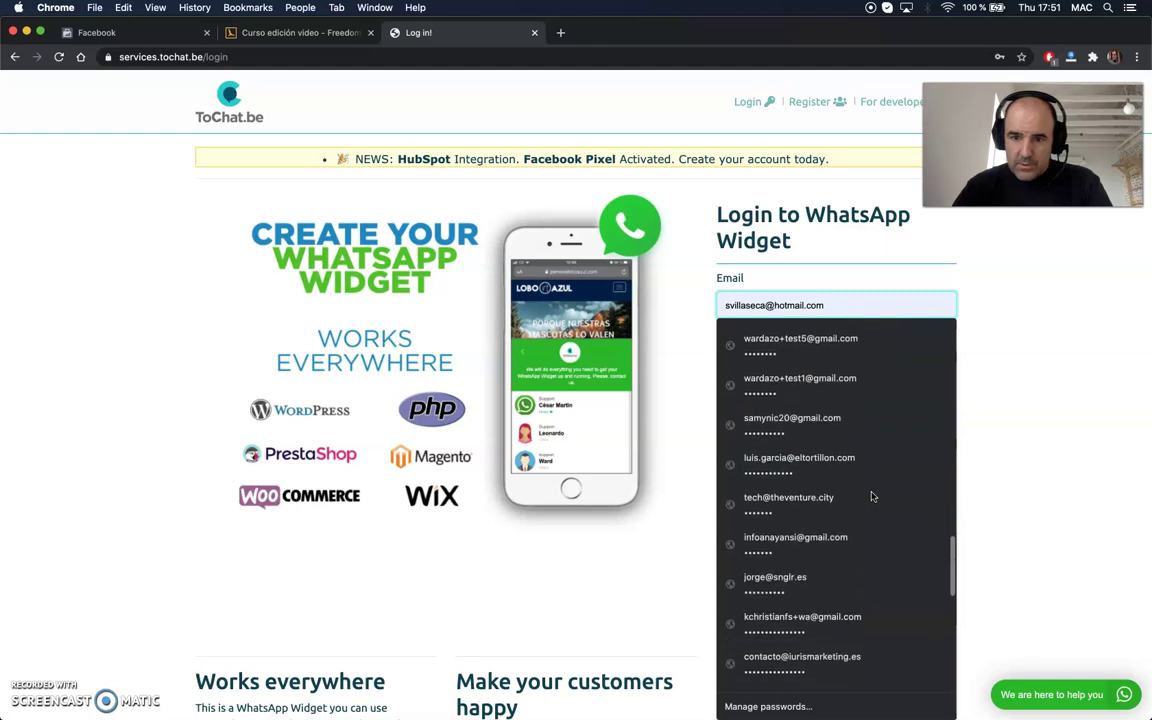
scroll(871, 496, "down", 4)
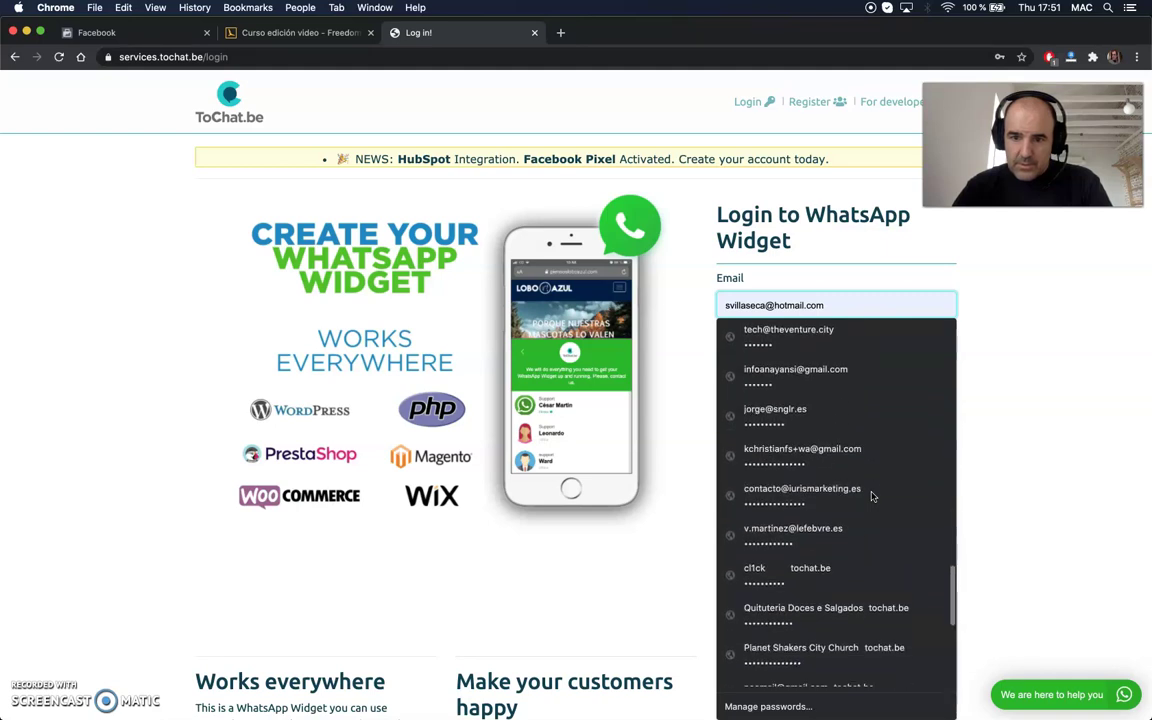
scroll(871, 496, "down", 4)
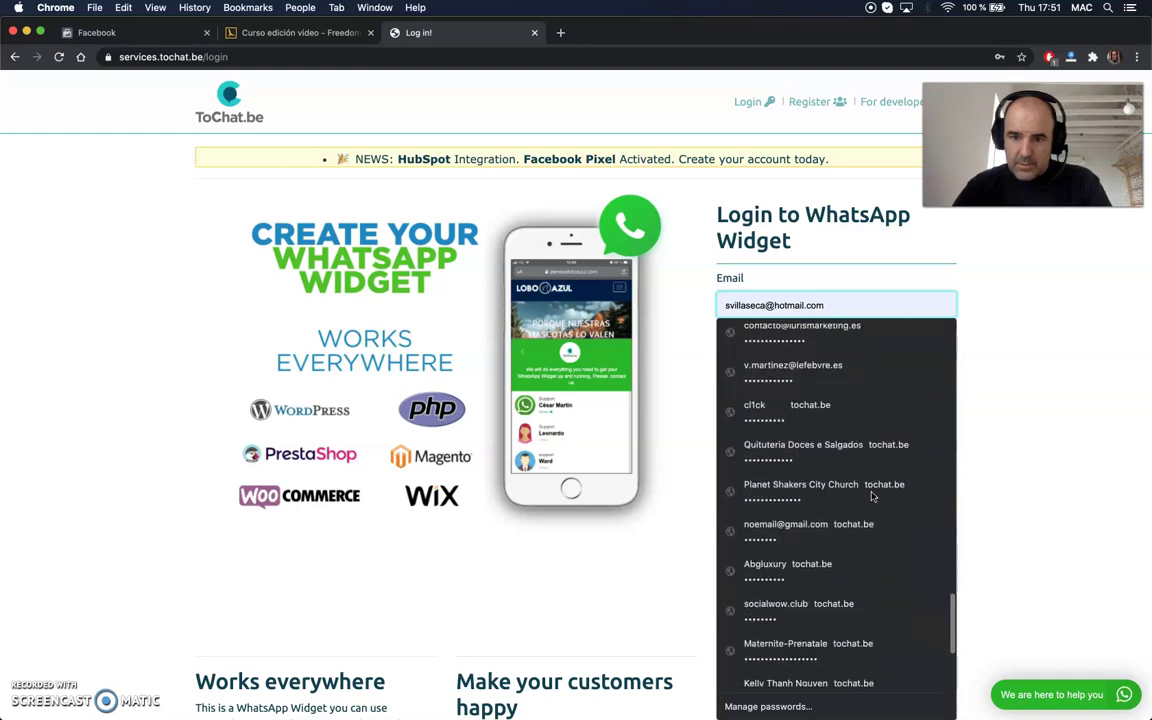
scroll(871, 496, "down", 3)
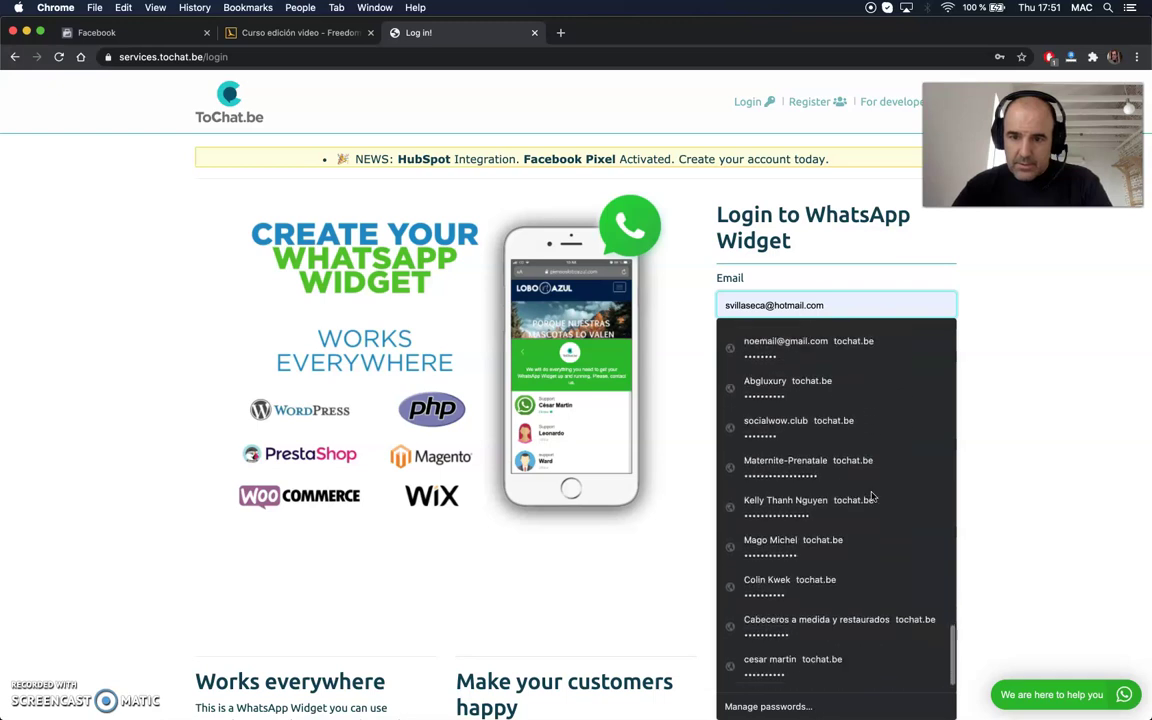
scroll(871, 496, "up", 15)
left_click(812, 352)
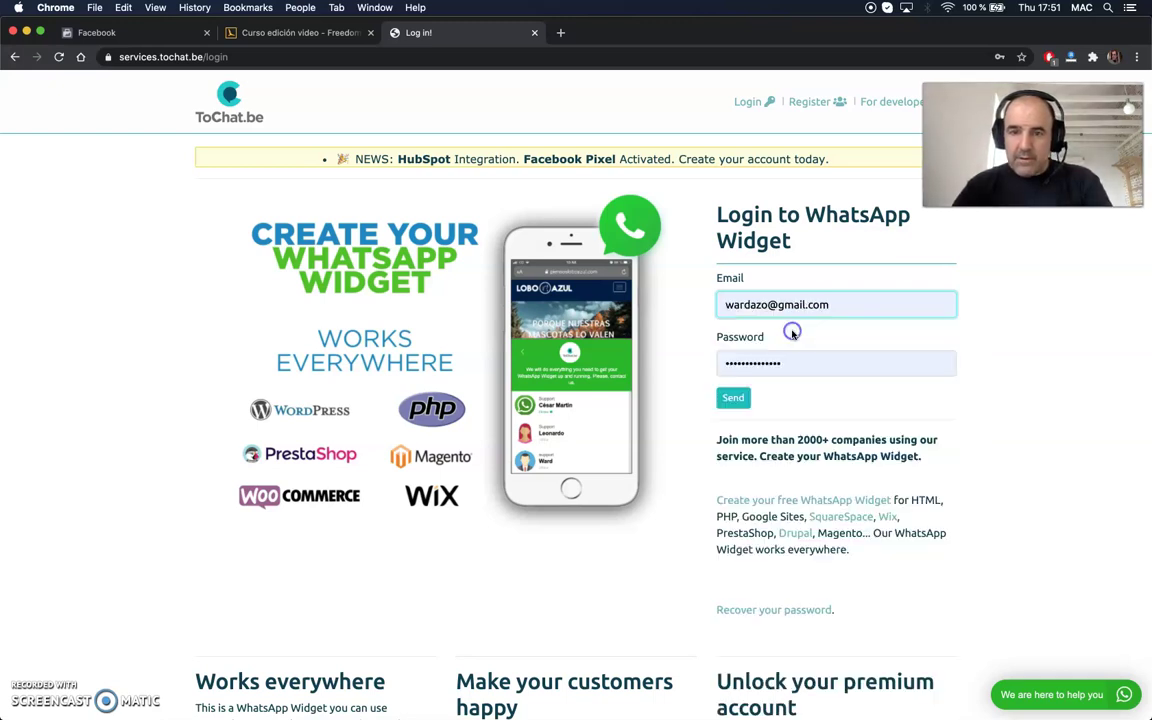
left_click(735, 399)
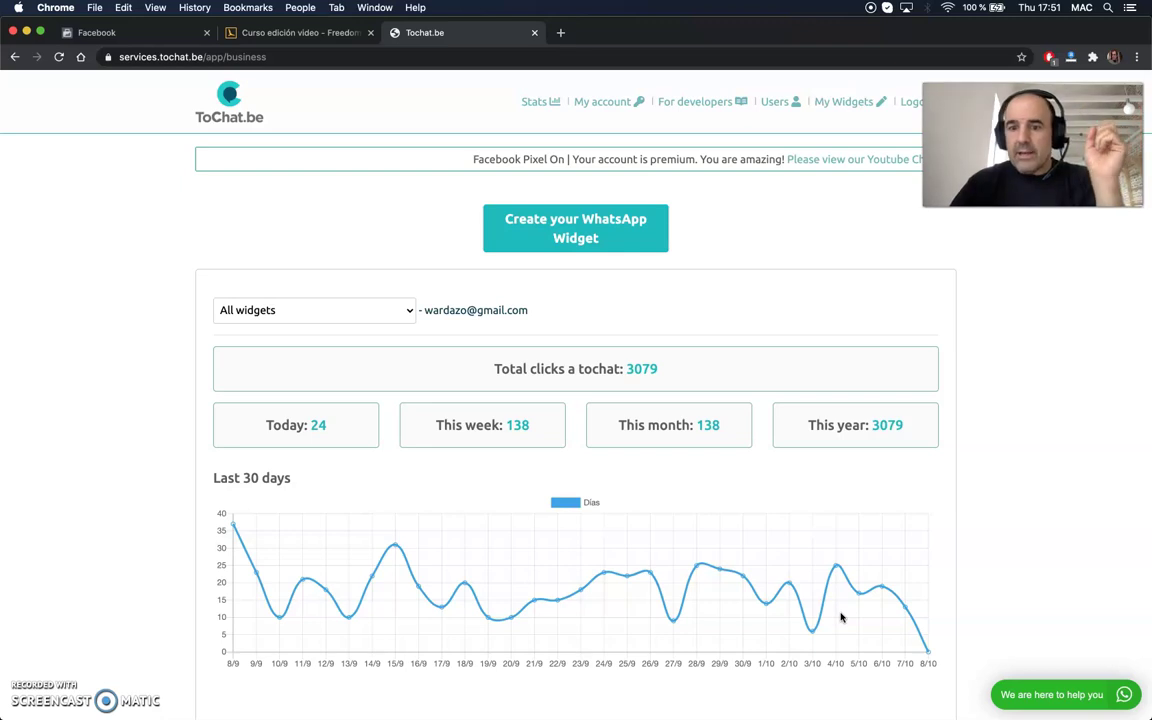
Filter stats to 'WhatsApp en TOCHATBE - SUPPORT', showing 2207 total clicks and 132 this week
scroll(841, 617, "down", 2)
left_click(568, 357)
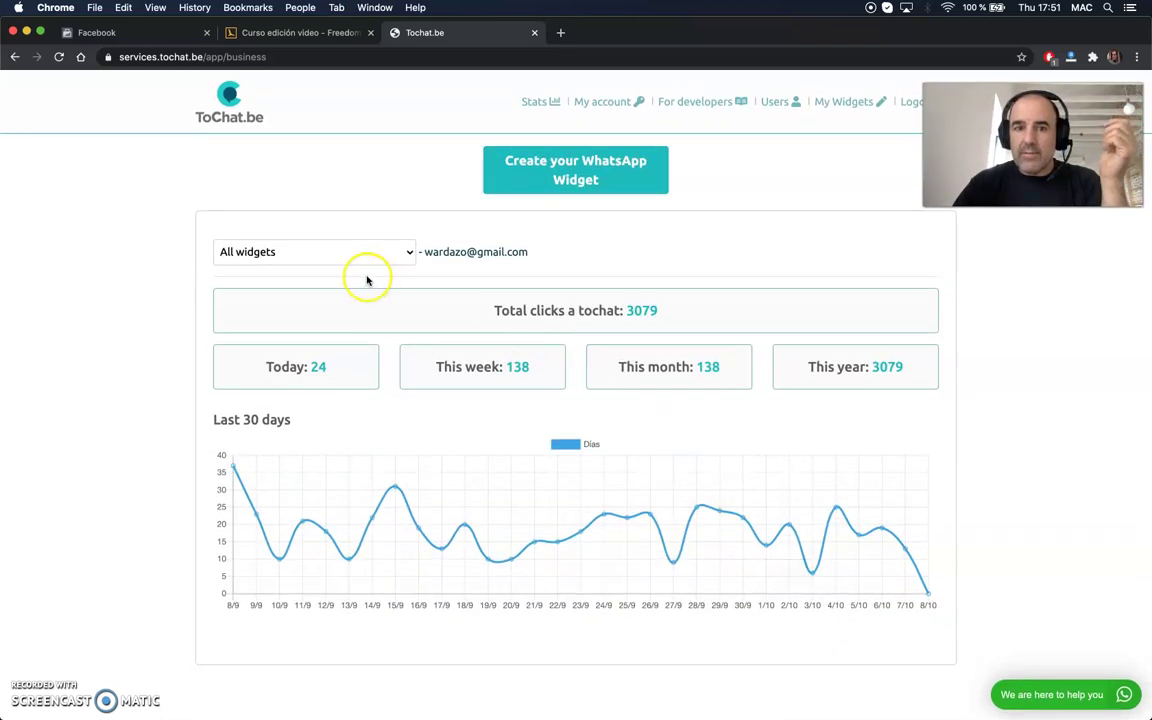
left_click(342, 251)
left_click(382, 420)
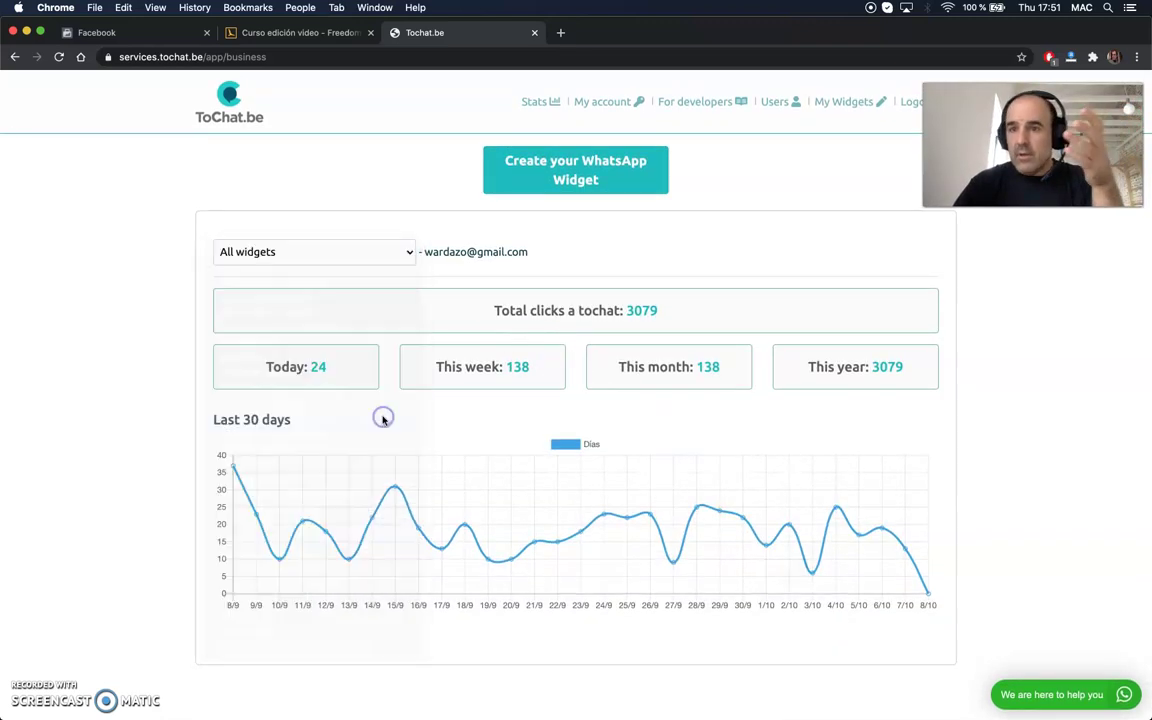
left_click(507, 501)
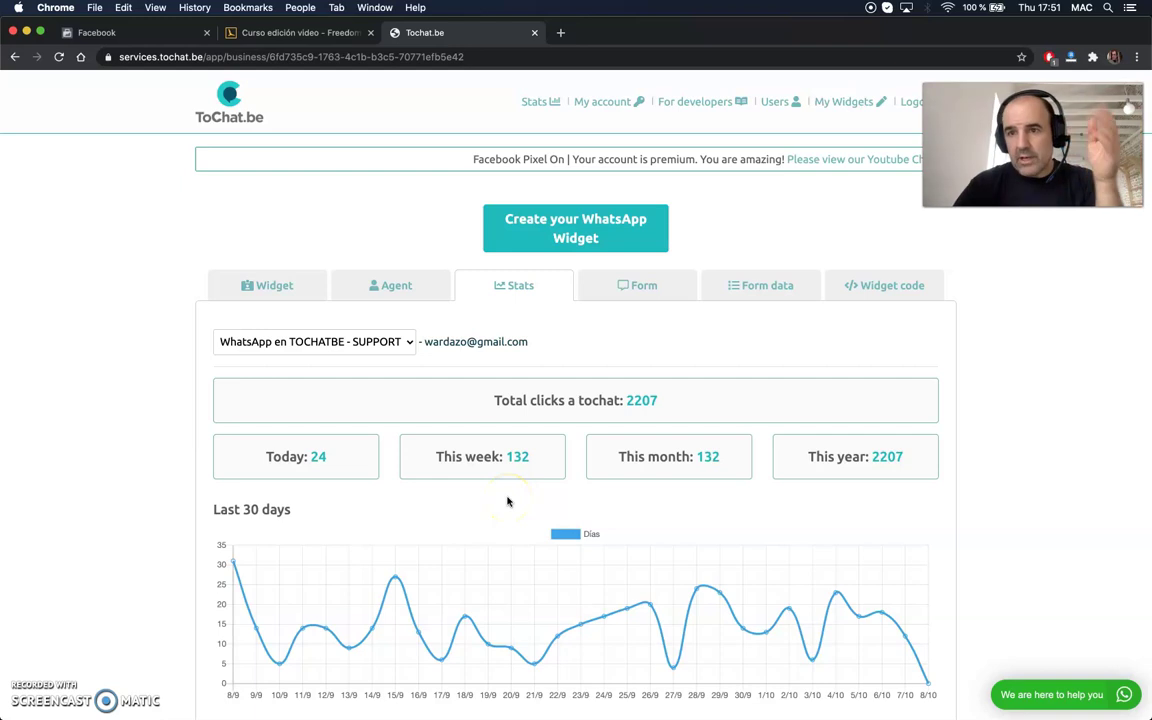
scroll(507, 501, "down", 5)
scroll(507, 501, "down", 5)
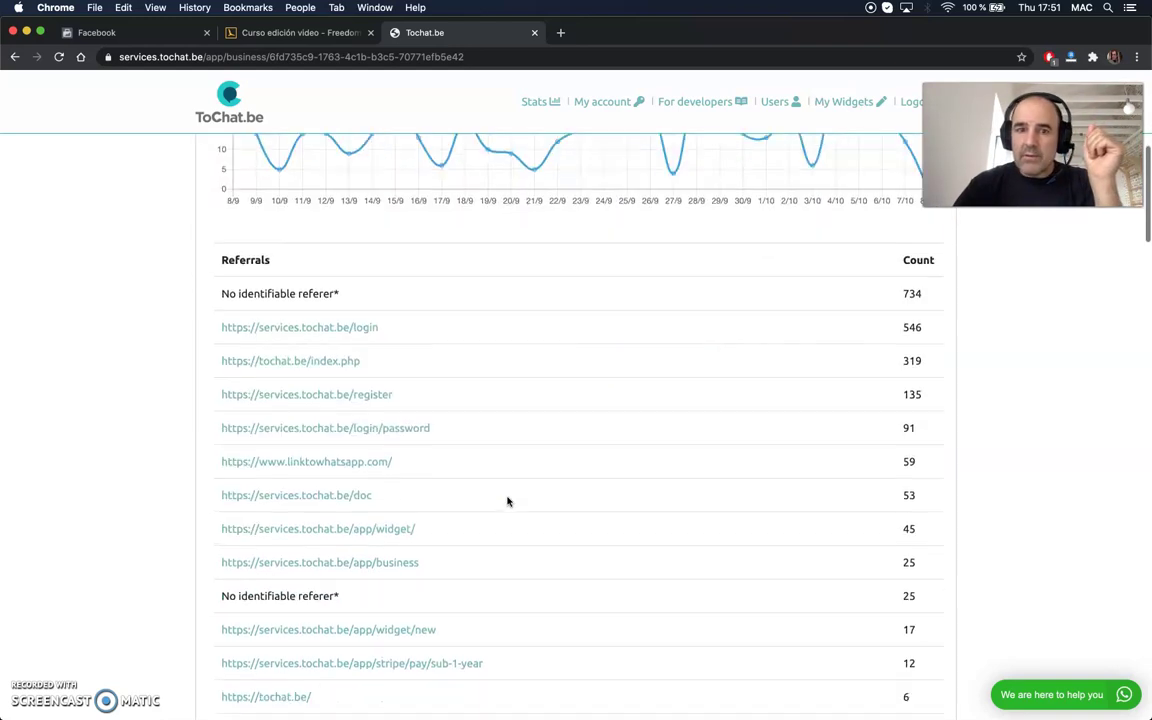
left_click(489, 357)
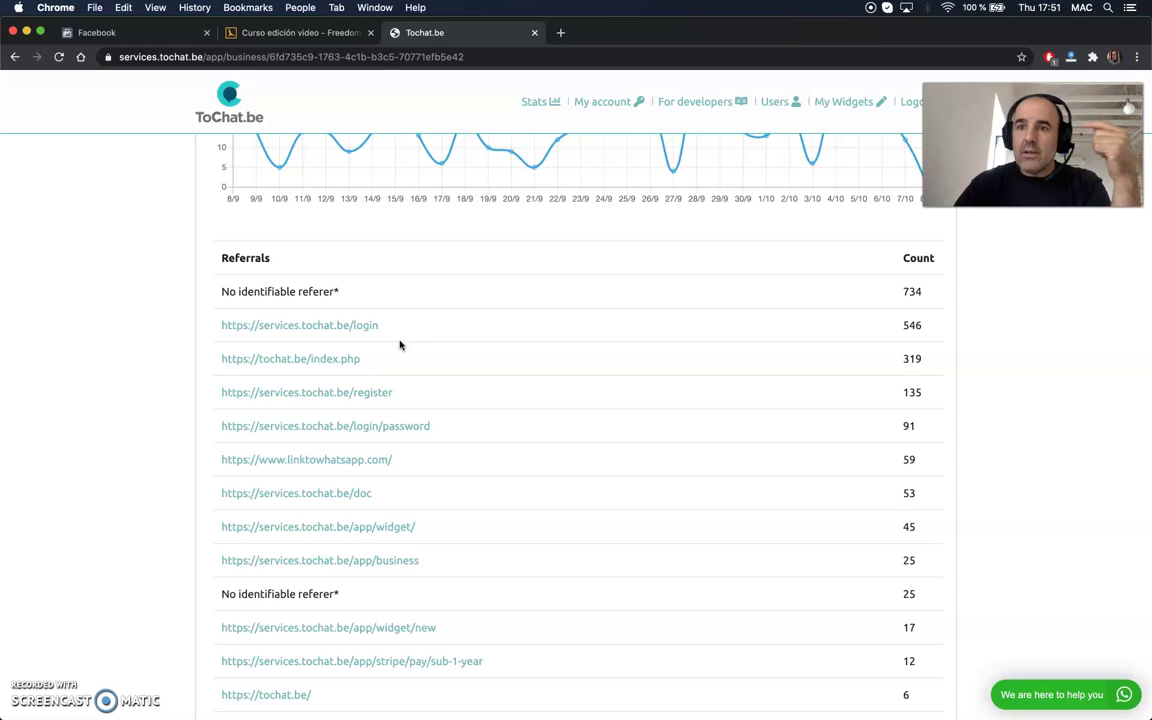
scroll(400, 345, "up", 3)
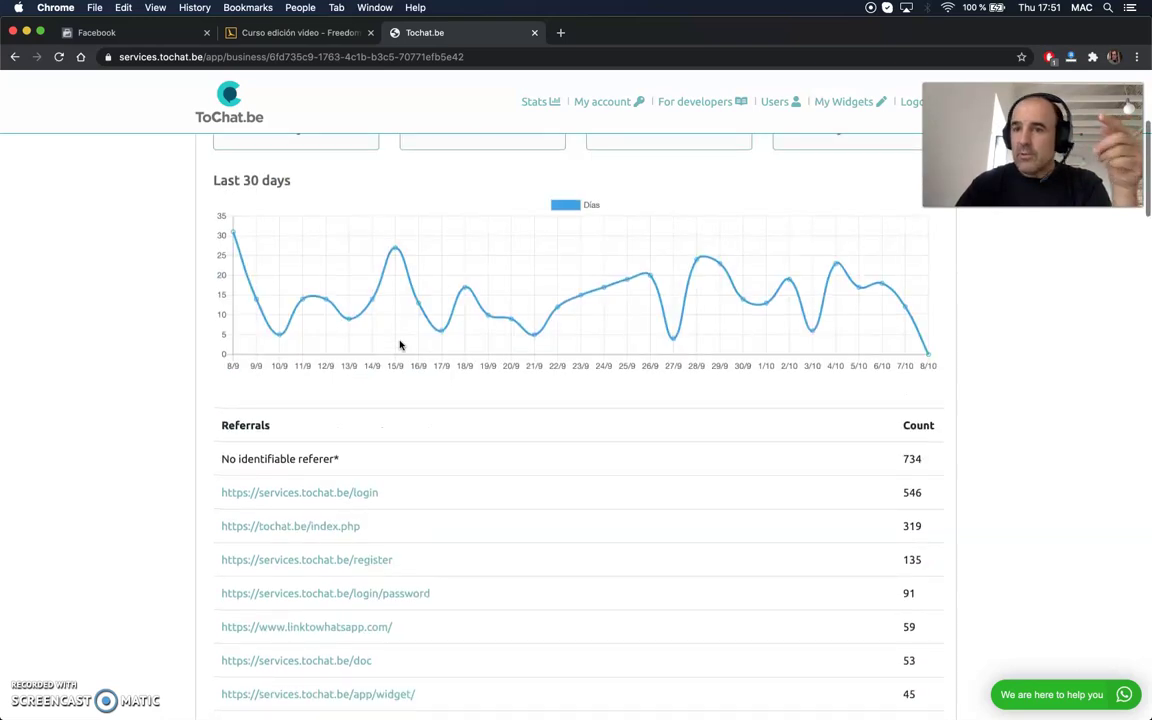
scroll(400, 345, "up", 3)
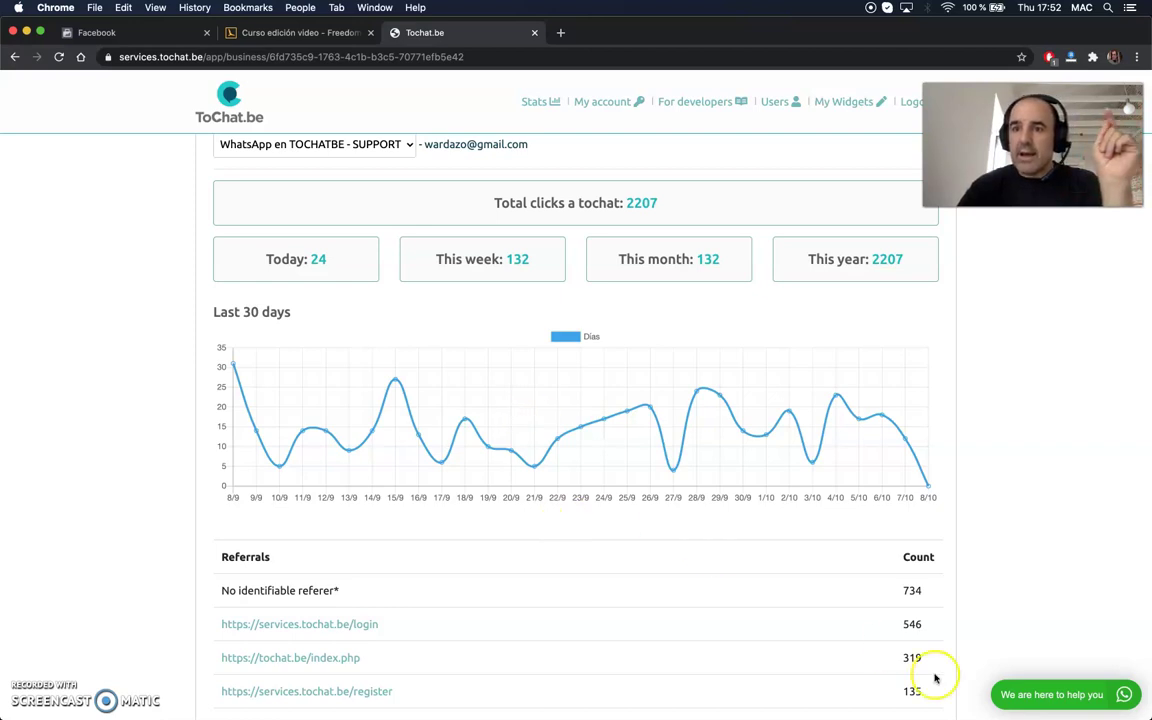
left_click(1043, 702)
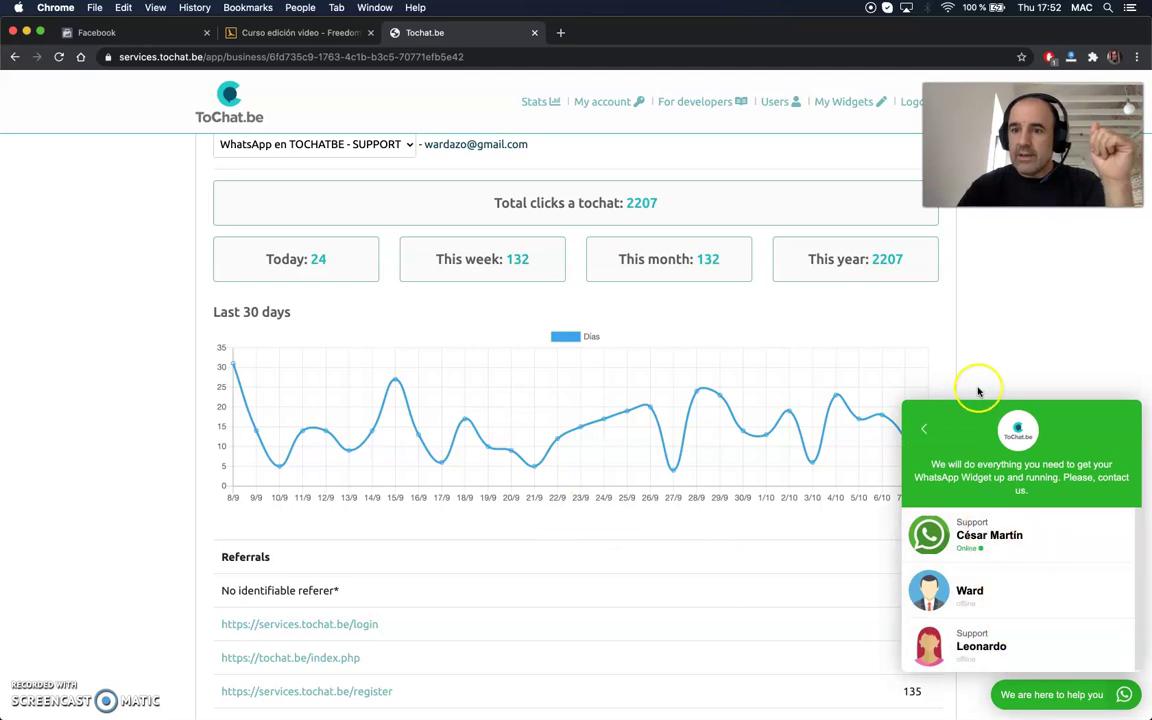
left_click(924, 428)
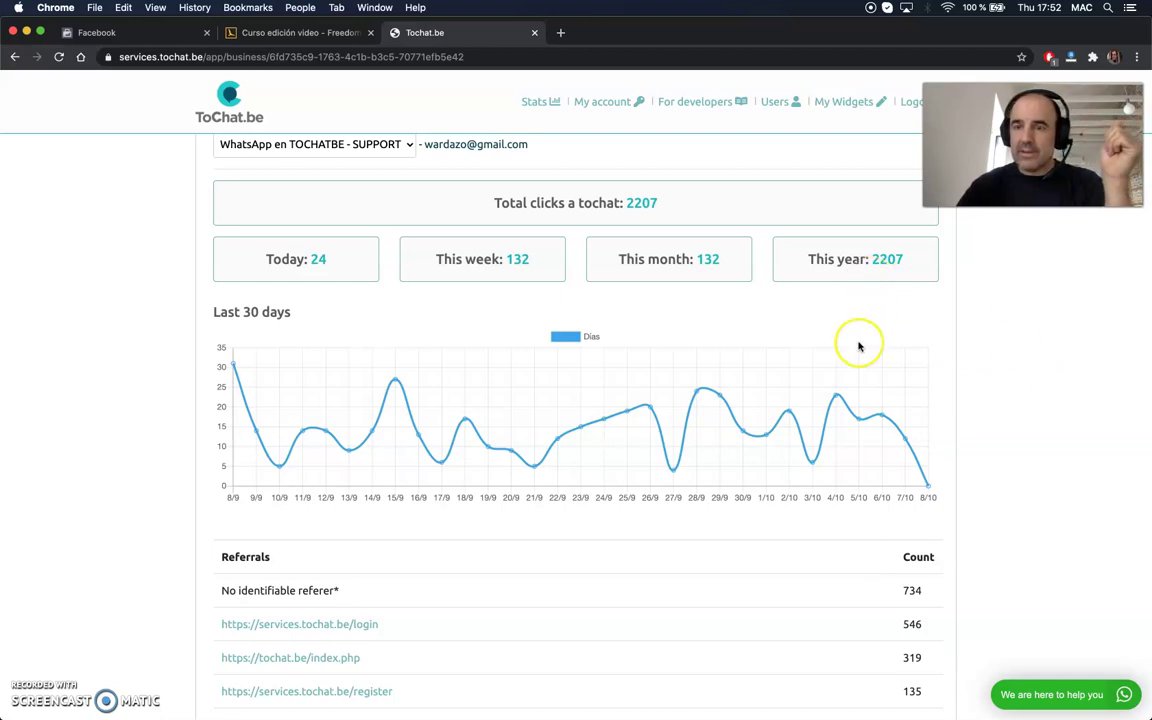
scroll(859, 346, "up", 3)
scroll(859, 346, "up", 2)
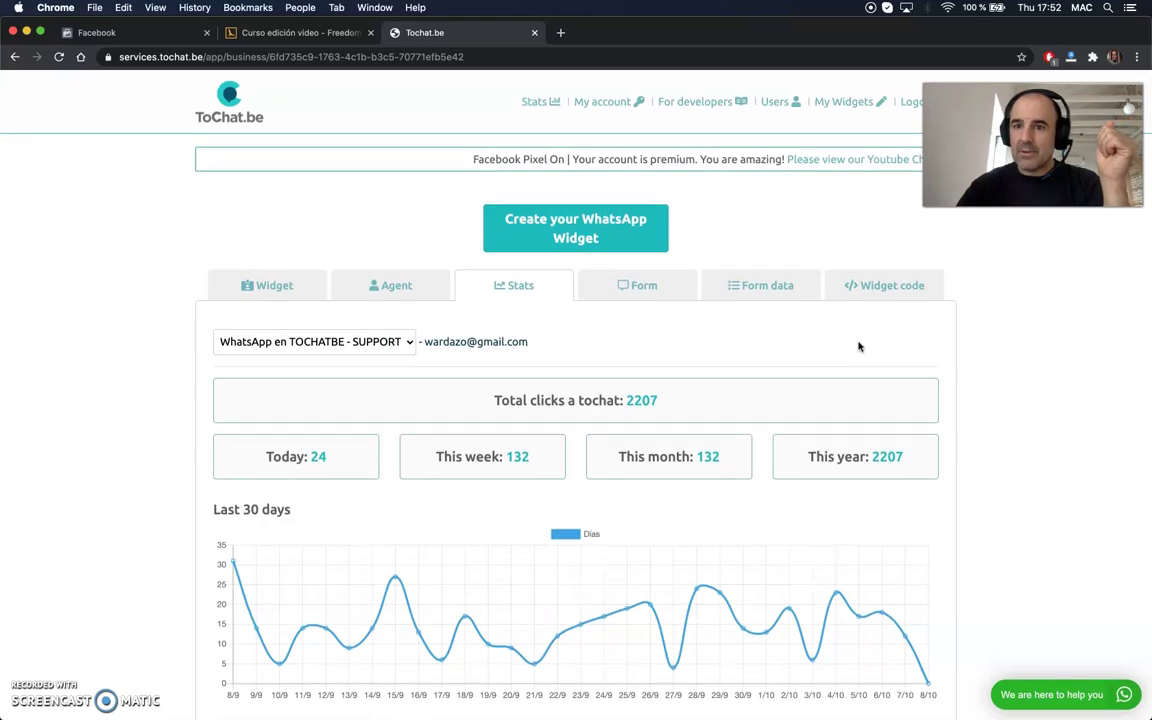